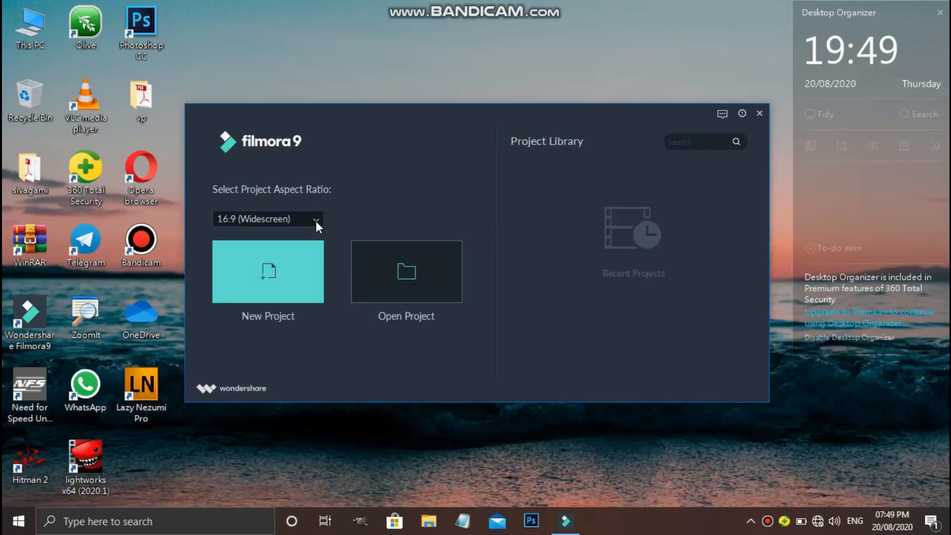
left_click(317, 220)
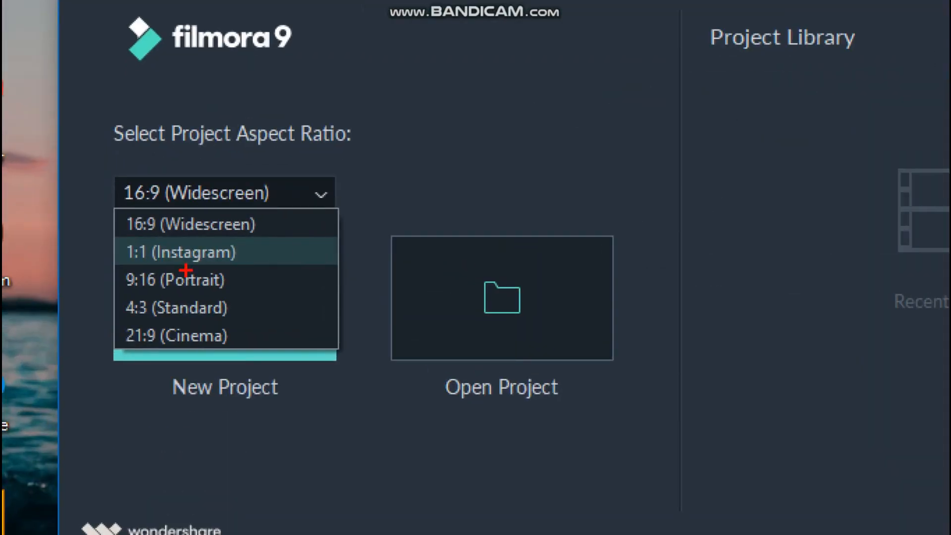
mouse_move(91, 234)
left_mouse_down()
mouse_move(221, 230)
mouse_move(307, 253)
mouse_move(299, 271)
mouse_move(178, 288)
mouse_move(82, 255)
left_mouse_up()
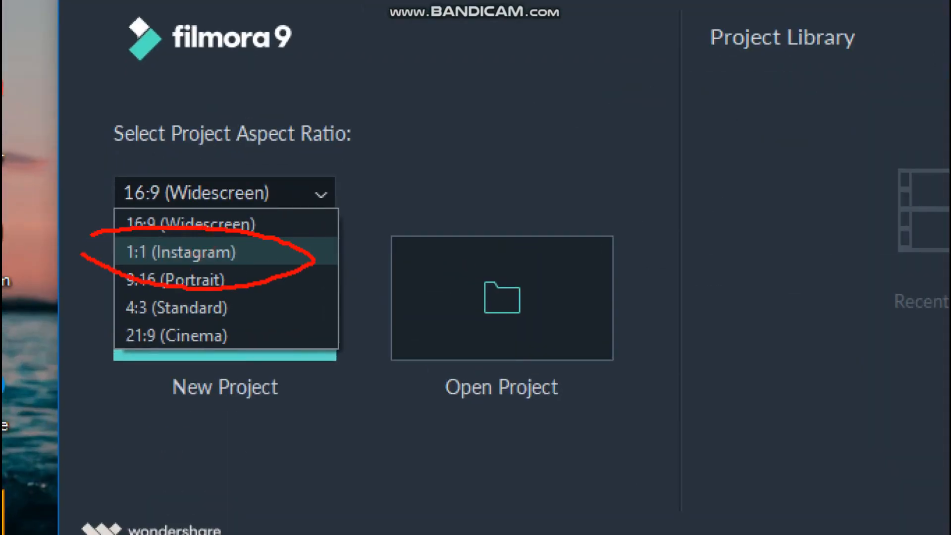
key("Escape")
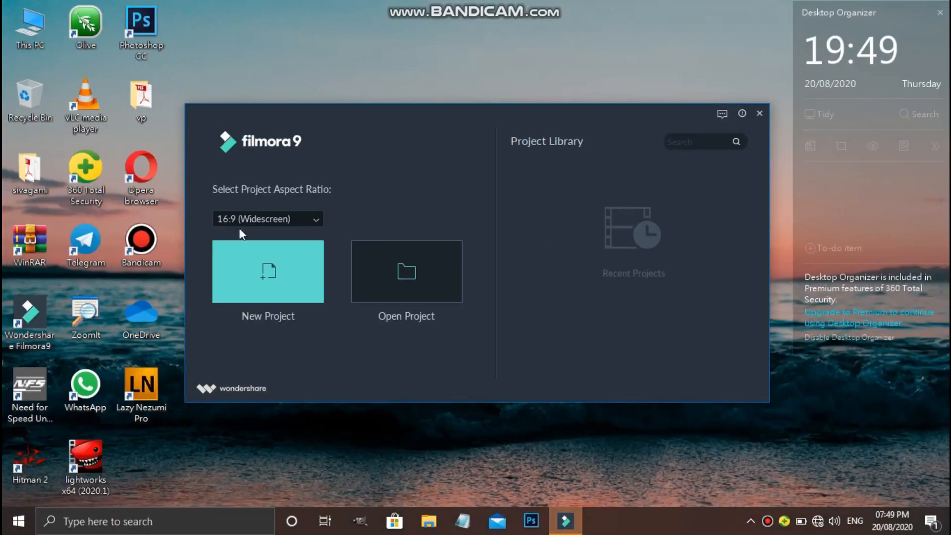
- Create a new project with the 16:9 (Widescreen) aspect ratio and dismiss the connection message
left_click(198, 188)
left_click(254, 245)
left_click(255, 245)
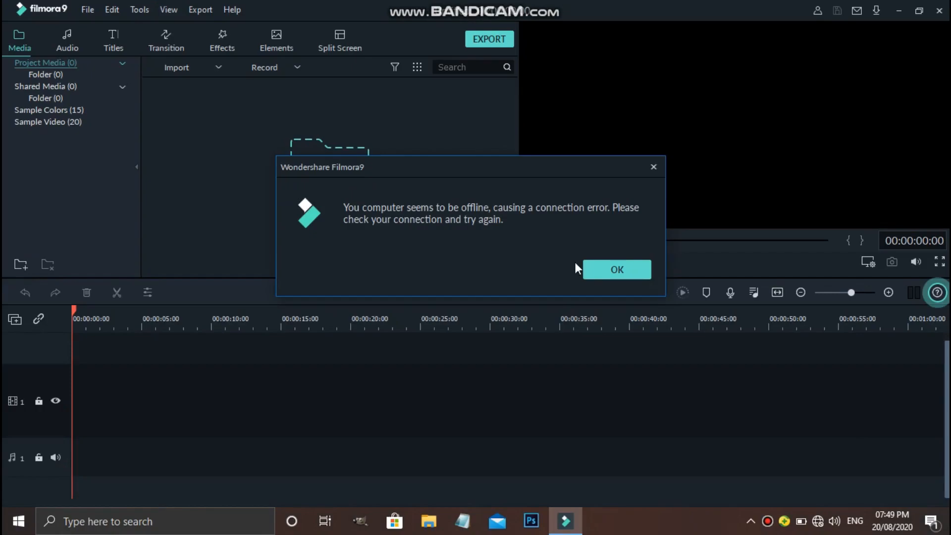
left_click(592, 275)
- Import the My Video audio file from the Filmora video folder into the project media
left_click(320, 165)
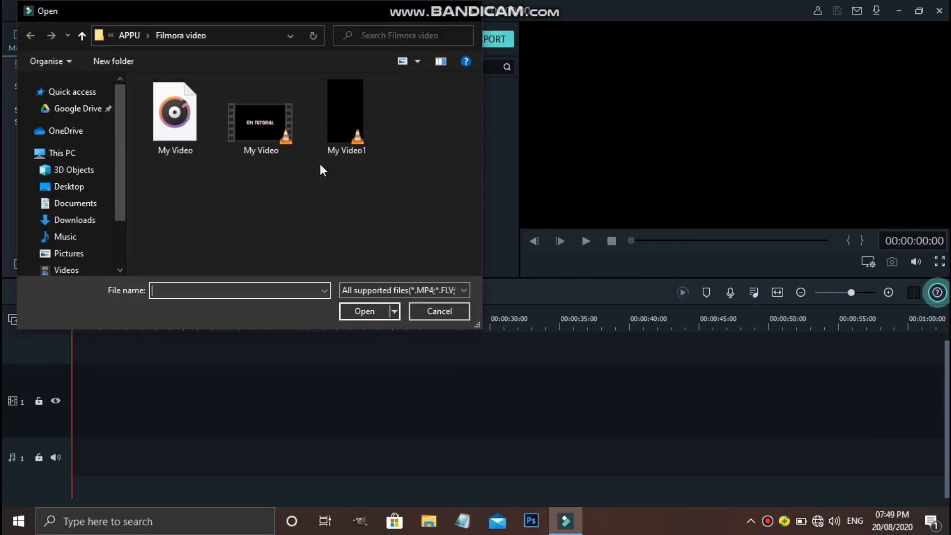
double_click(181, 121)
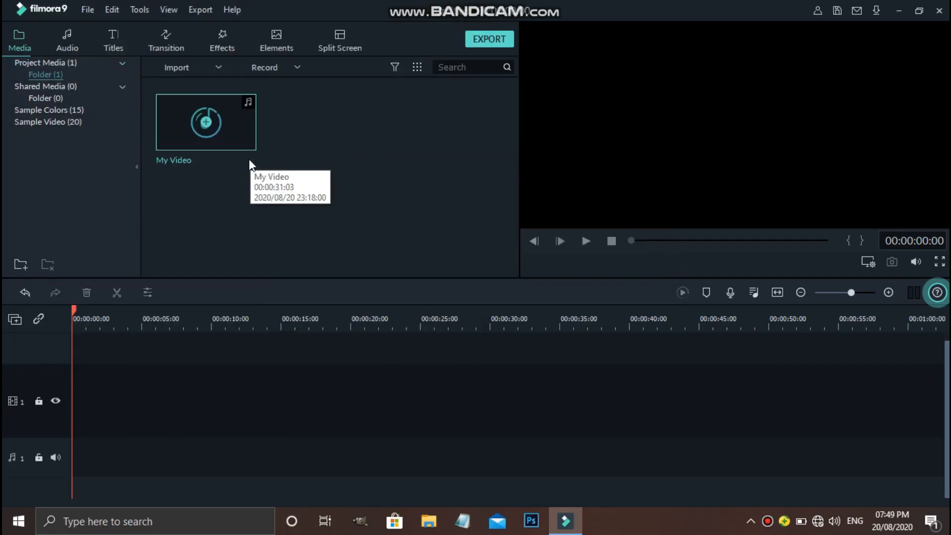
- Start another media import and browse to the photo folder inside APPU > Nokia 1
key("ctrl+i")
left_click(174, 128)
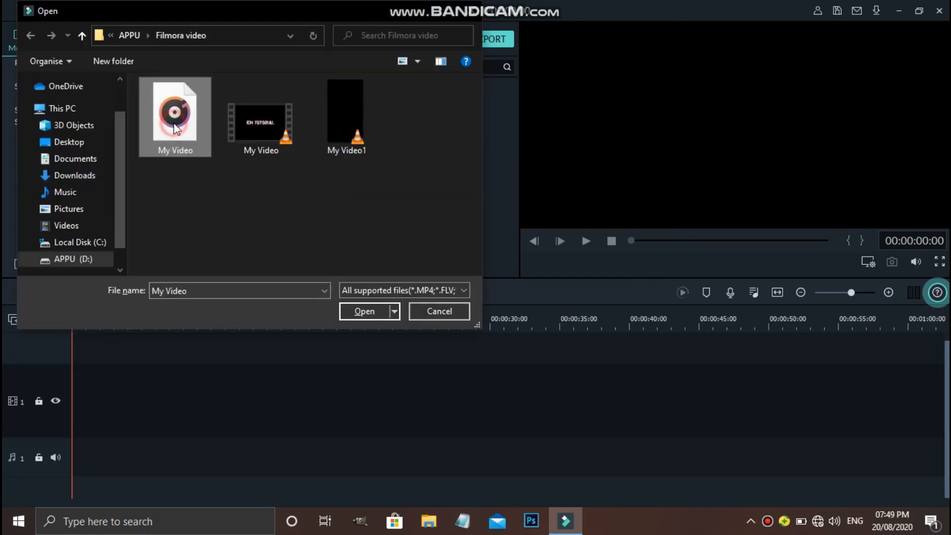
key("BackSpace")
key("Down")
key("Down")
key("Down")
key("Down")
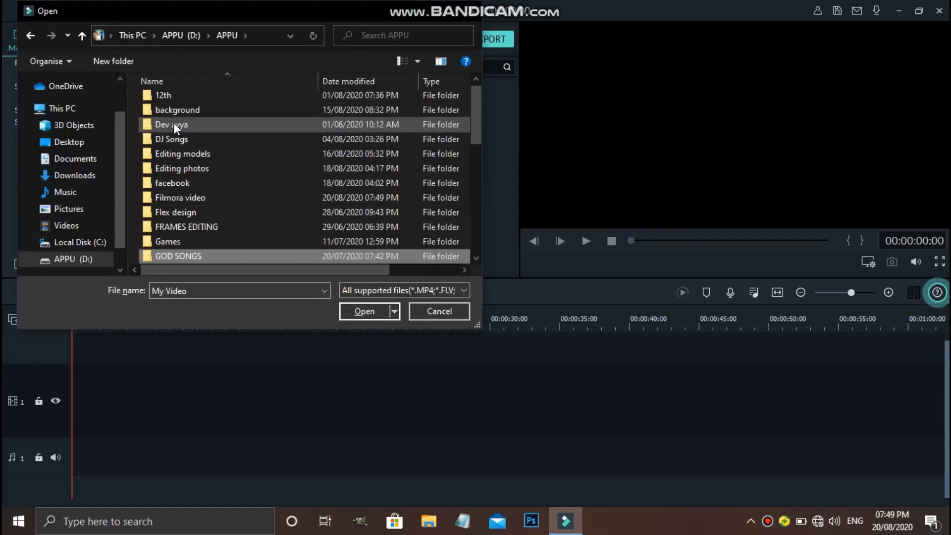
key("Down")
key("Down")
key("Down")
key("Down")
key("Down")
key("Down")
key("Down")
key("Down")
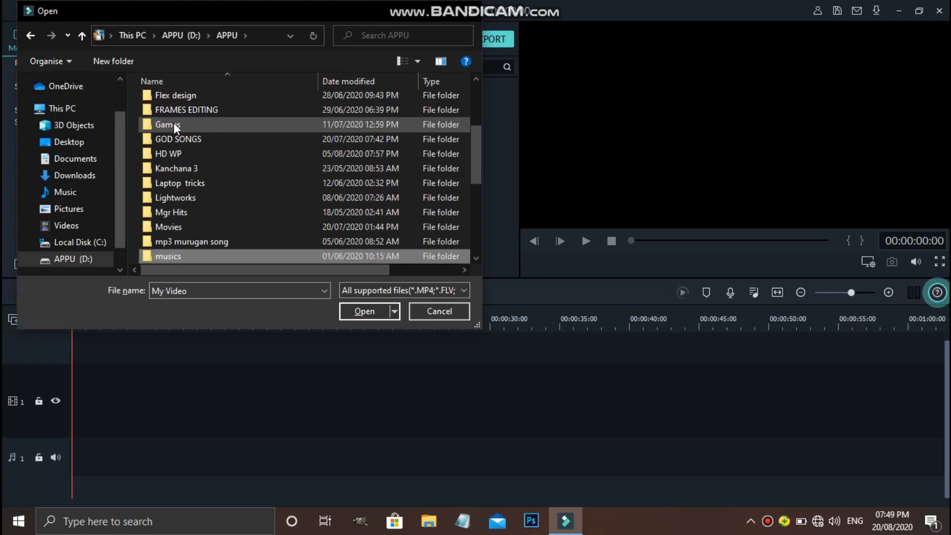
key("Down")
key("Down")
key("Down")
key("Down")
key("Down")
key("Down")
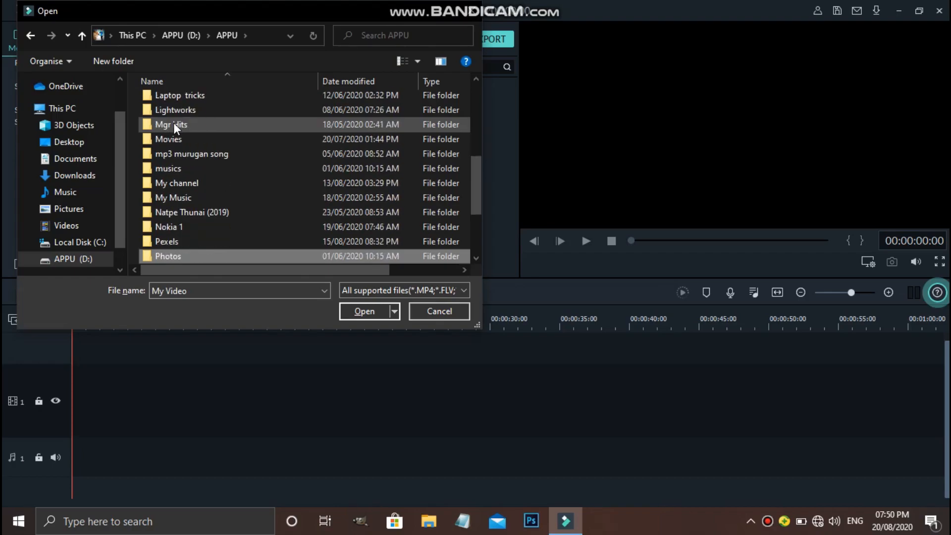
key("Up")
key("Up")
key("Return")
key("End")
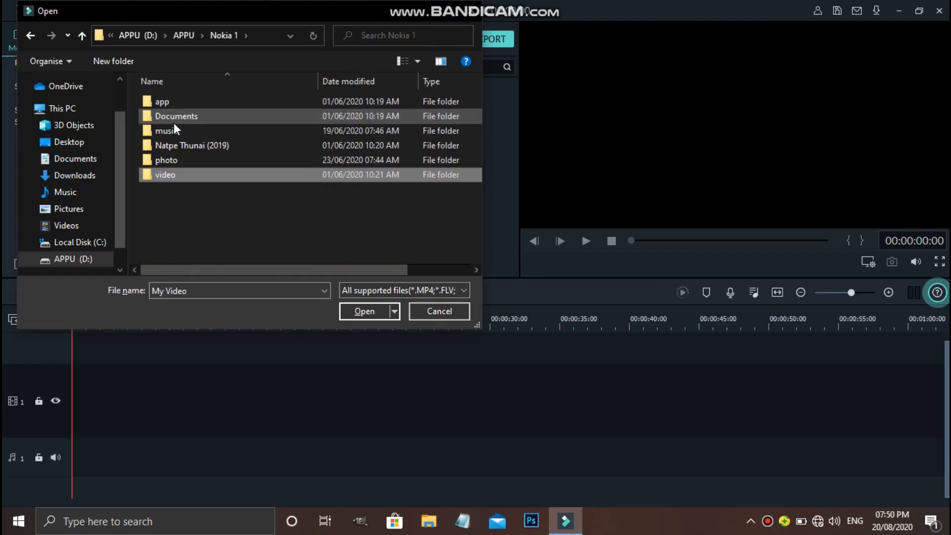
key("Up")
key("Return")
- Find and import the black-and-white dabbing figure picture, 2ef79073c3a008453c04f188c67adfca (2)
key("Down")
key("Down")
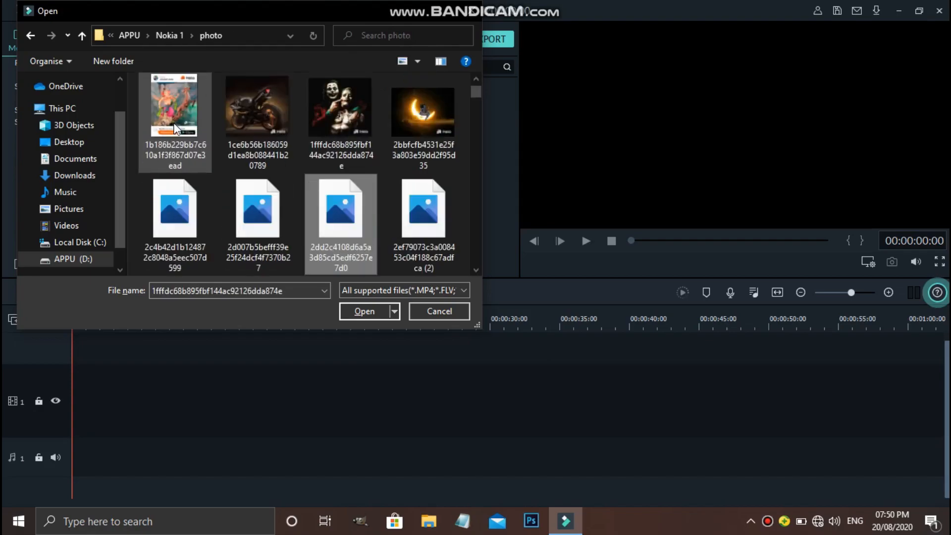
key("Down")
key("Down")
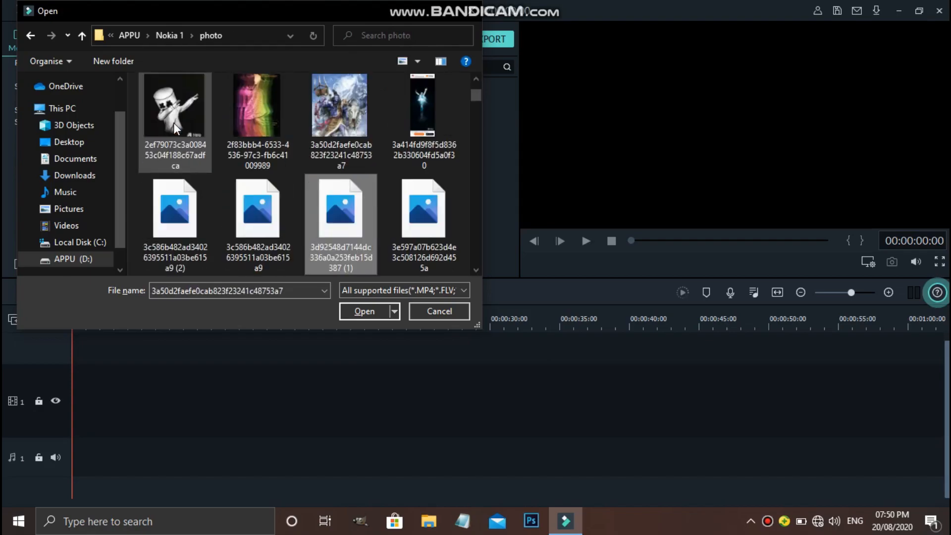
key("Down")
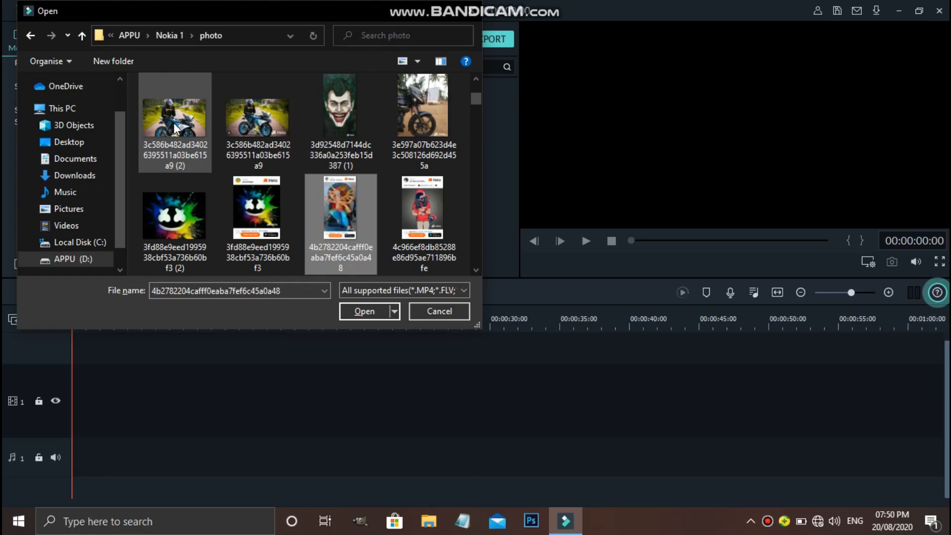
key("Up")
key("Up")
key("Up")
key("Right")
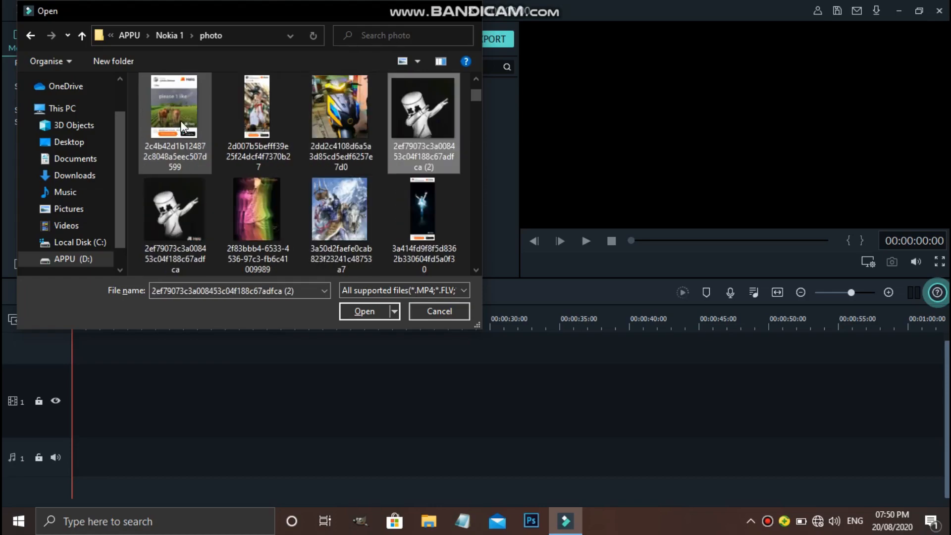
double_click(435, 103)
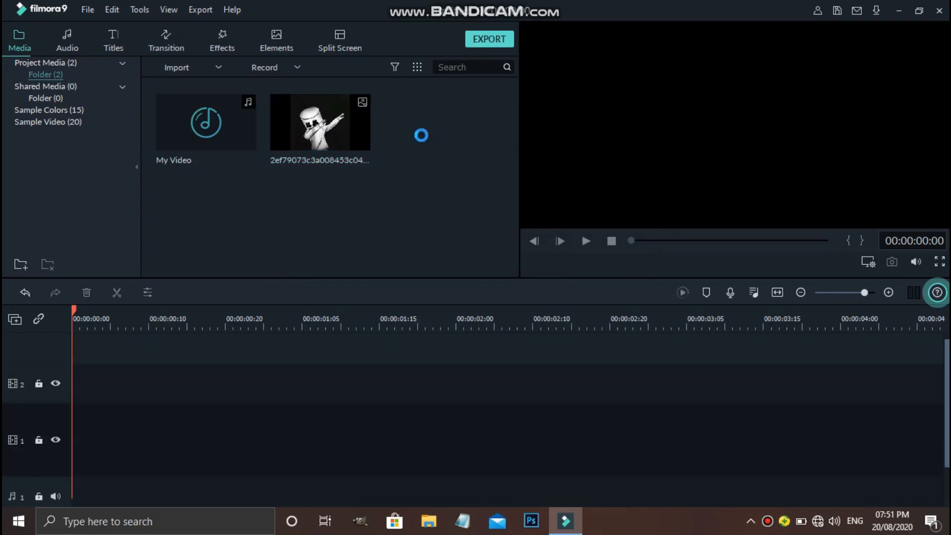
- Import the Aveeplayer Template video from the Template folder into the project media
double_click(423, 141)
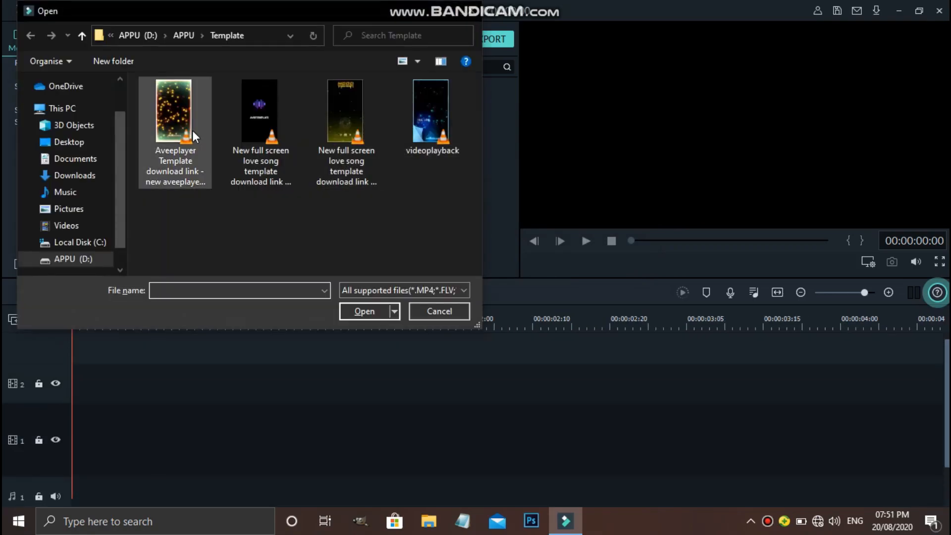
left_click(192, 129)
left_click(192, 129)
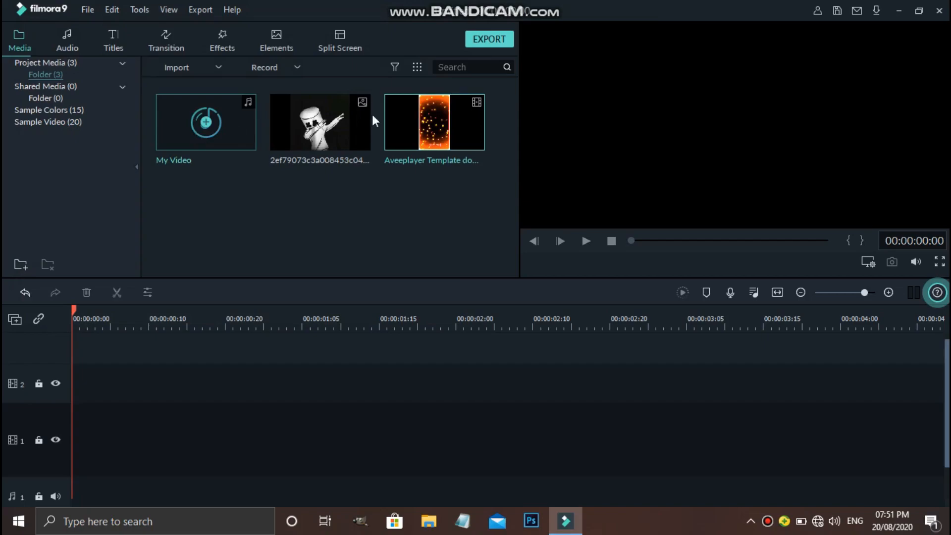
- Place the Aveeplayer template at the start of video track 1, matching project settings to the media, and lower its volume to -∞ dB
left_click_drag(449, 102, 81, 416)
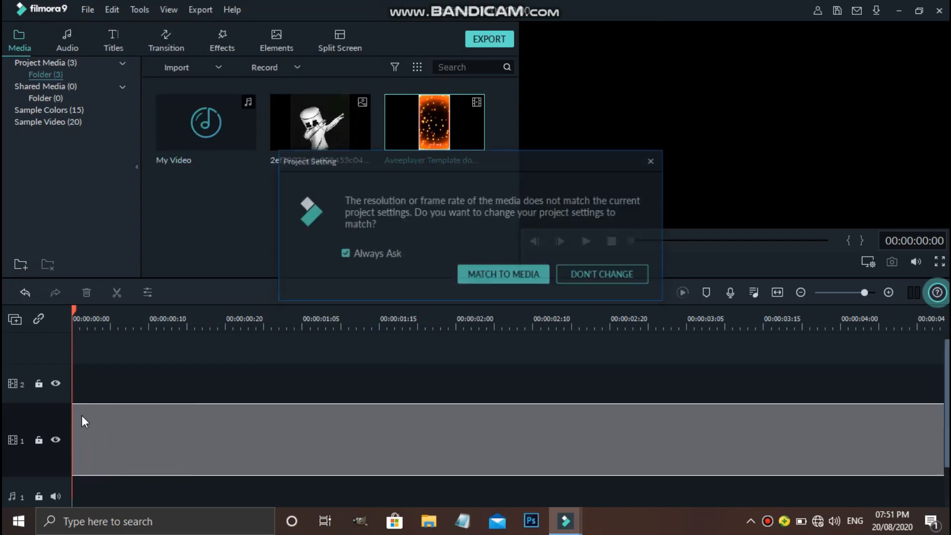
left_click(511, 276)
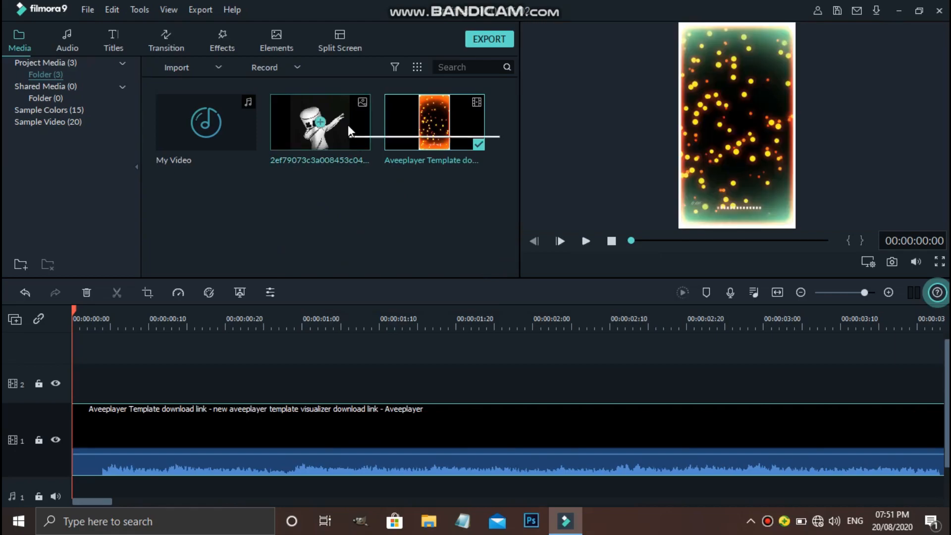
mouse_move(354, 450)
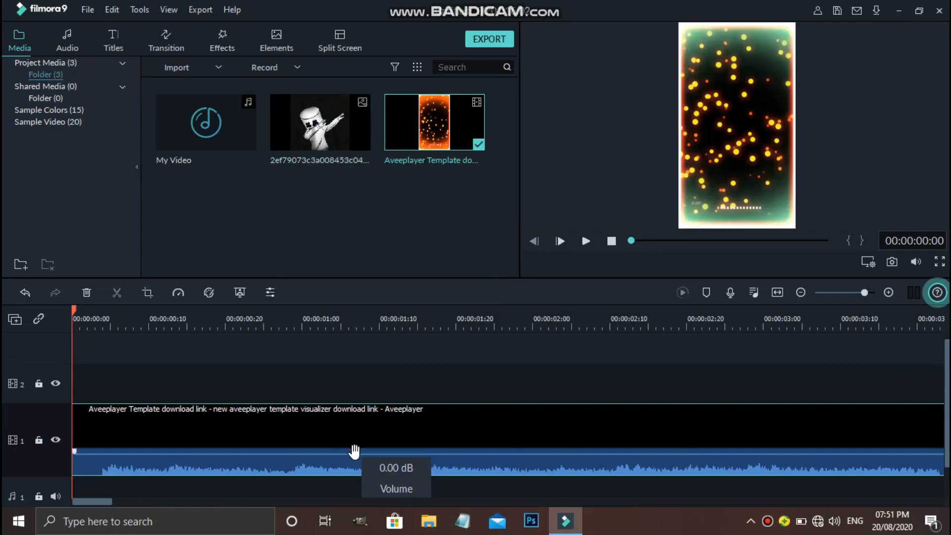
left_click_drag(354, 455, 355, 484)
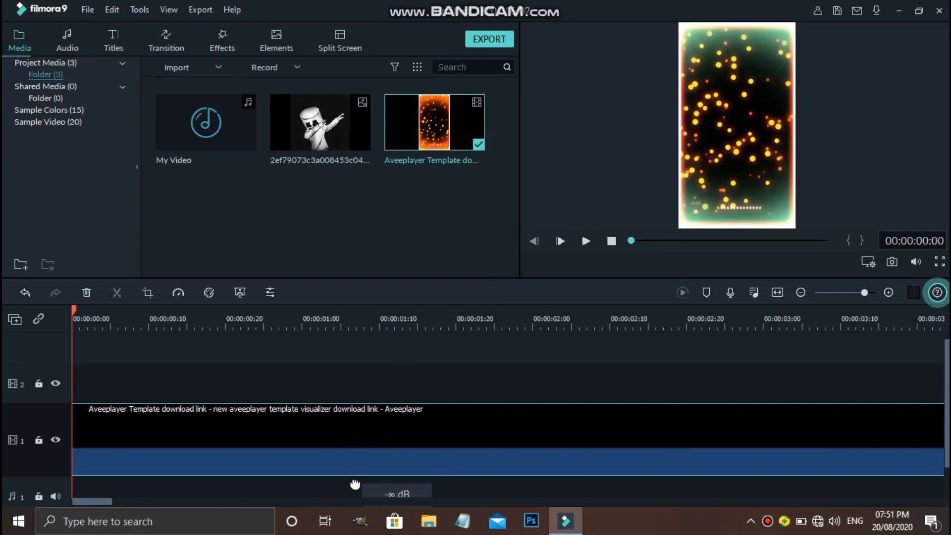
- Place the dabbing figure picture at the start of video track 2 and extend it to the end of the template clip
scroll(355, 484, "down", 2)
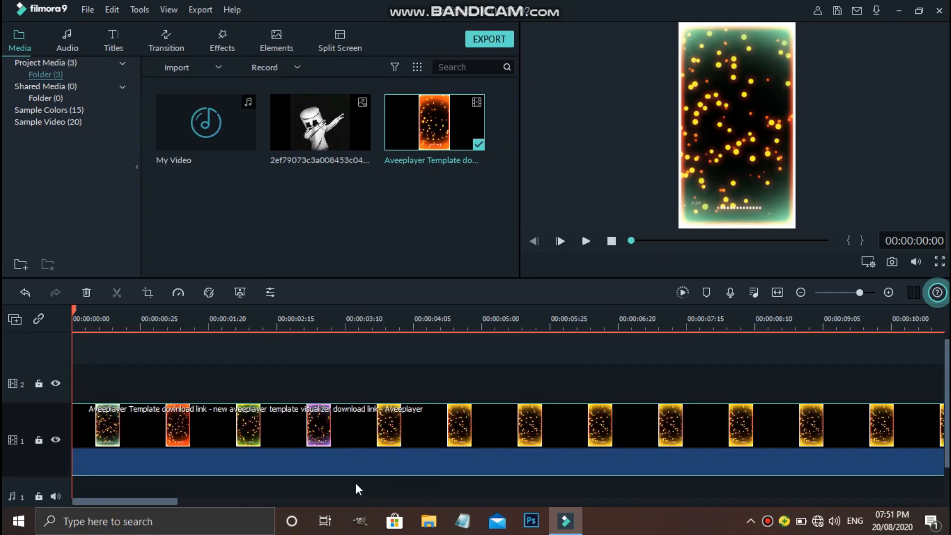
scroll(356, 484, "down", 1)
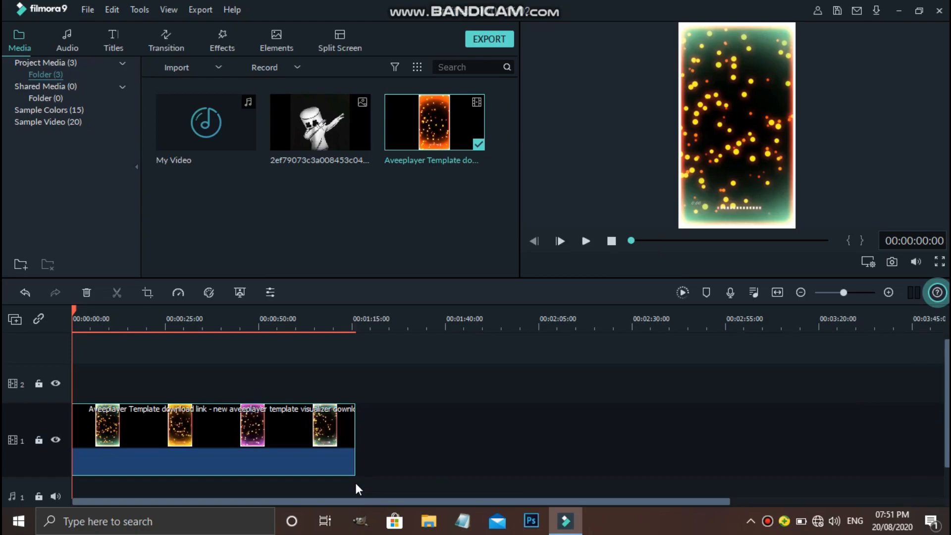
left_click(340, 126)
left_click_drag(339, 108, 79, 383)
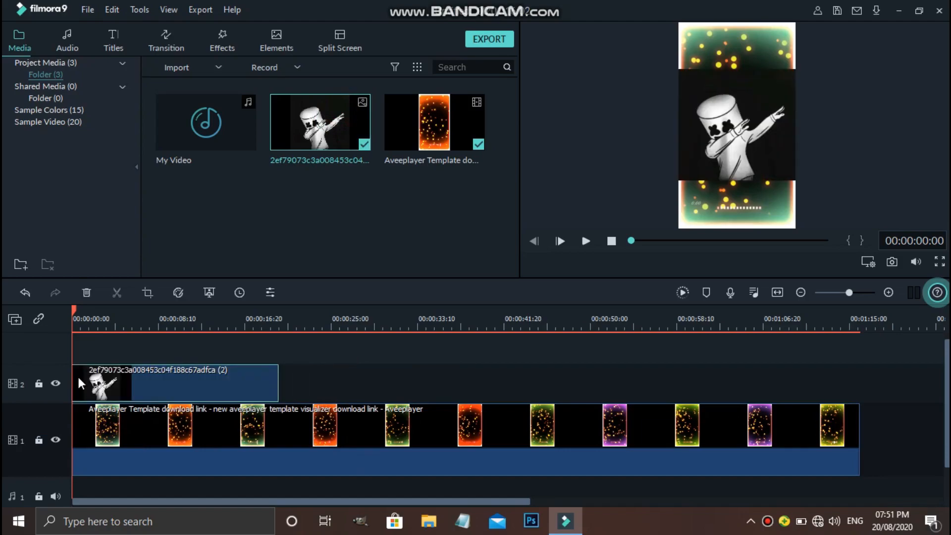
left_click_drag(277, 378, 856, 370)
- Open the image settings of the picture clip on video track 2
left_click(500, 381)
left_click(661, 395)
double_click(661, 395)
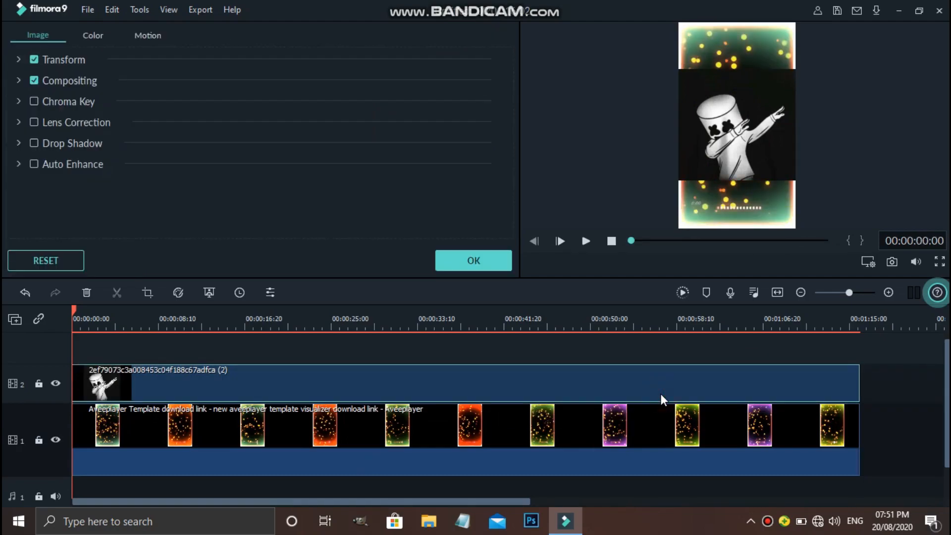
key("ctrl+1")
left_click(46, 89)
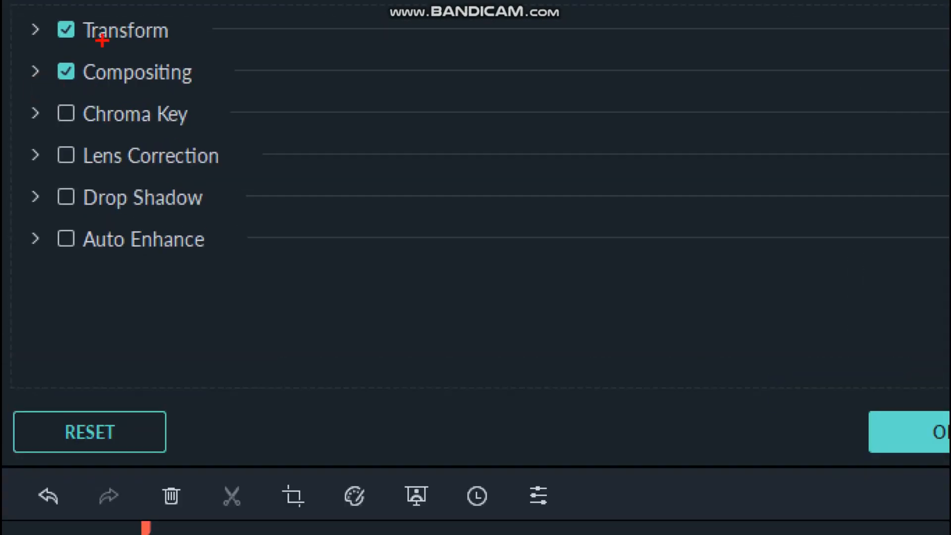
left_click_drag(50, 65, 106, 60)
mouse_move(211, 31)
left_mouse_down()
mouse_move(170, 156)
mouse_move(54, 47)
left_mouse_up()
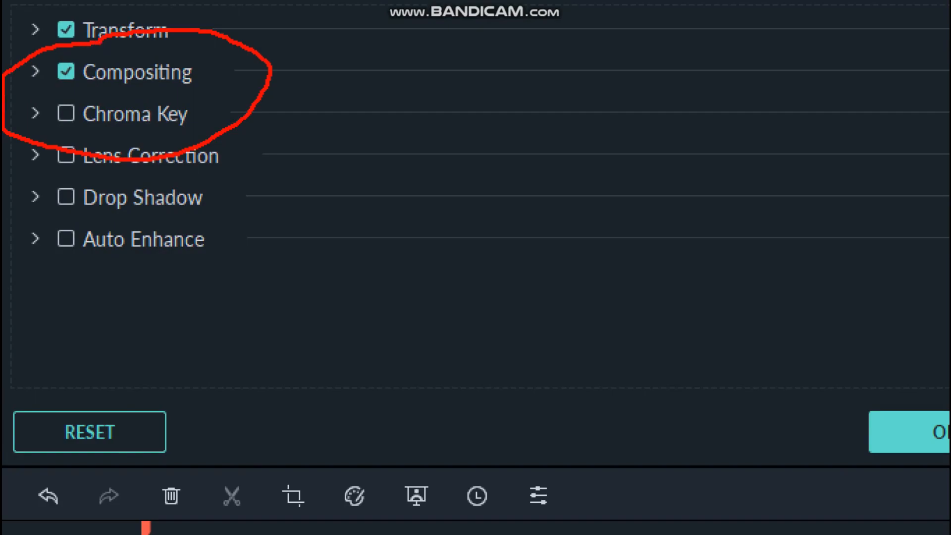
key("Escape")
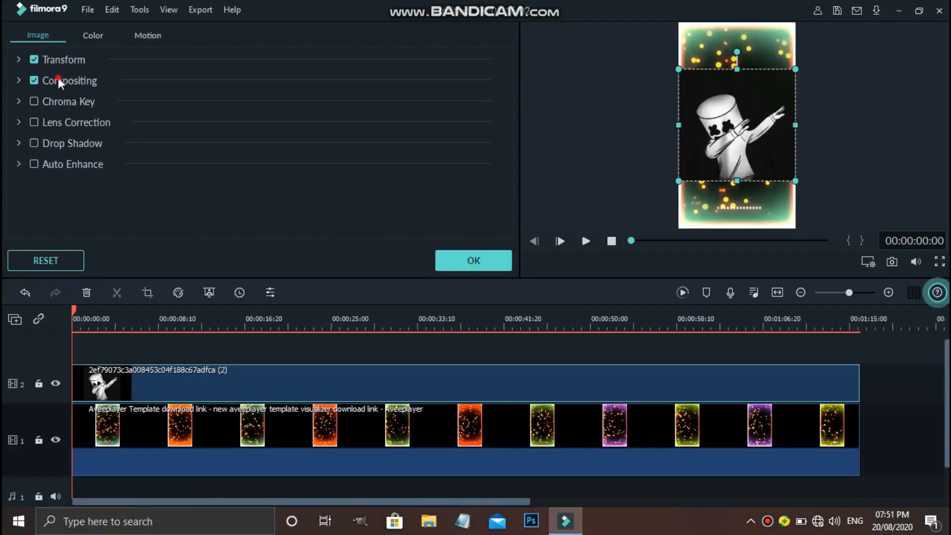
- Expand the Compositing settings of the picture clip
left_click(57, 82)
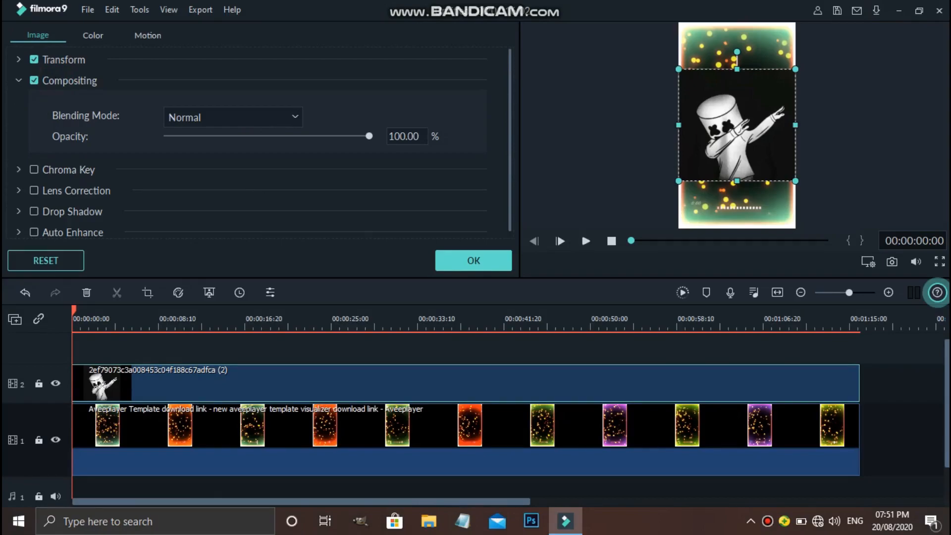
key("ctrl+1")
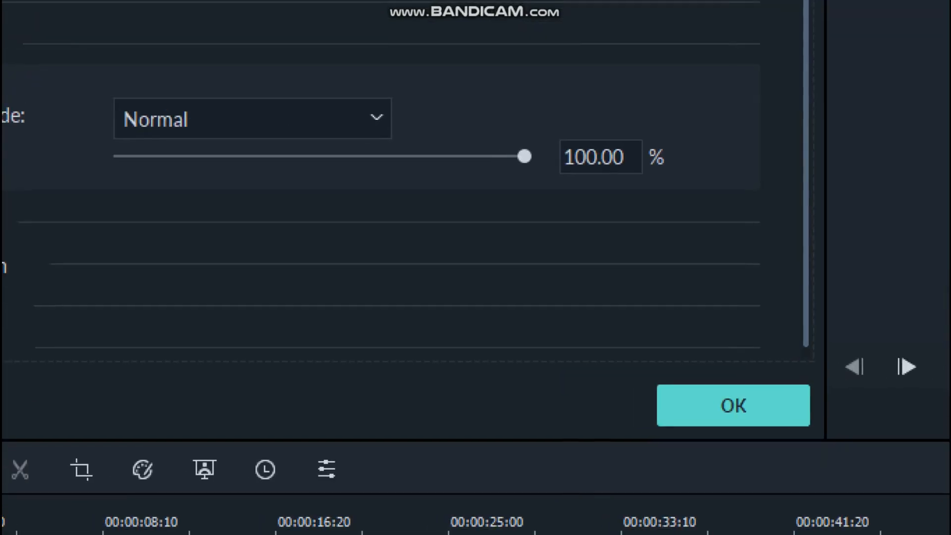
left_click(217, 91)
mouse_move(159, 95)
left_mouse_down()
mouse_move(310, 92)
mouse_move(438, 175)
mouse_move(350, 212)
mouse_move(113, 190)
mouse_move(3, 152)
mouse_move(143, 97)
mouse_move(198, 96)
left_mouse_up()
scroll(197, 96, "down", 1)
key("Escape")
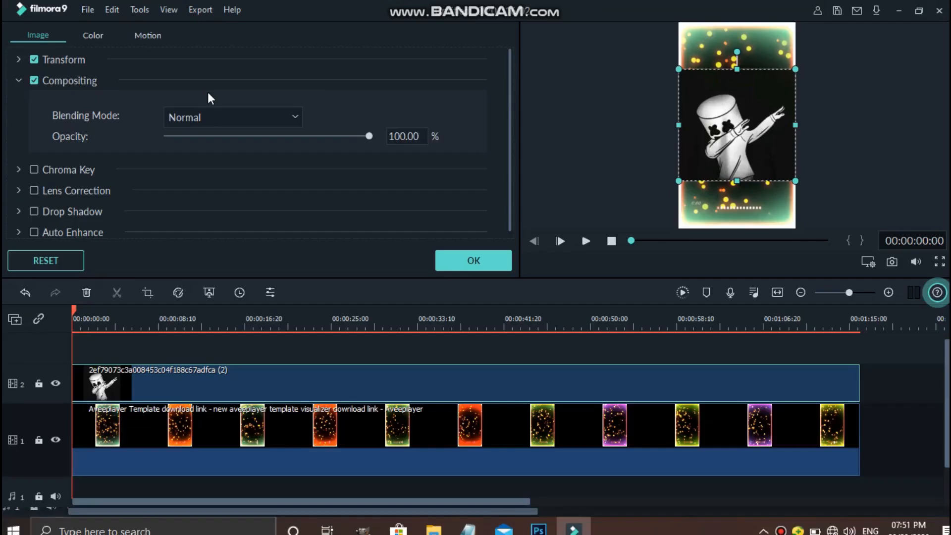
- Set the picture clip's blending mode to Screen and apply the image settings
left_click(220, 124)
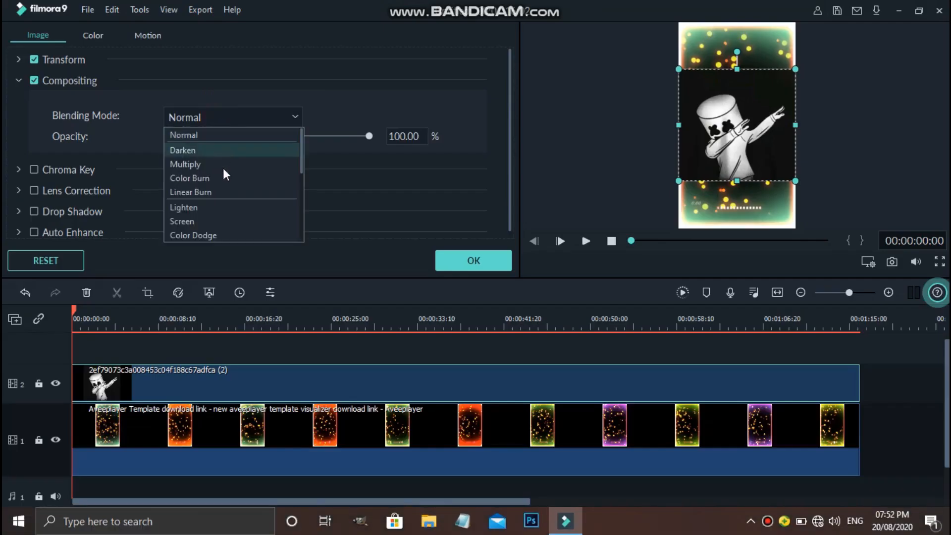
left_click(216, 222)
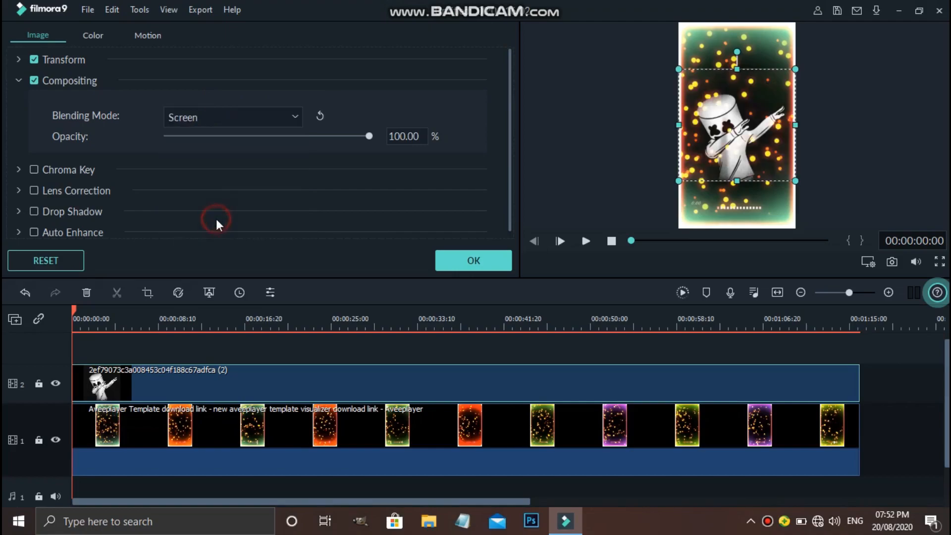
left_click(451, 259)
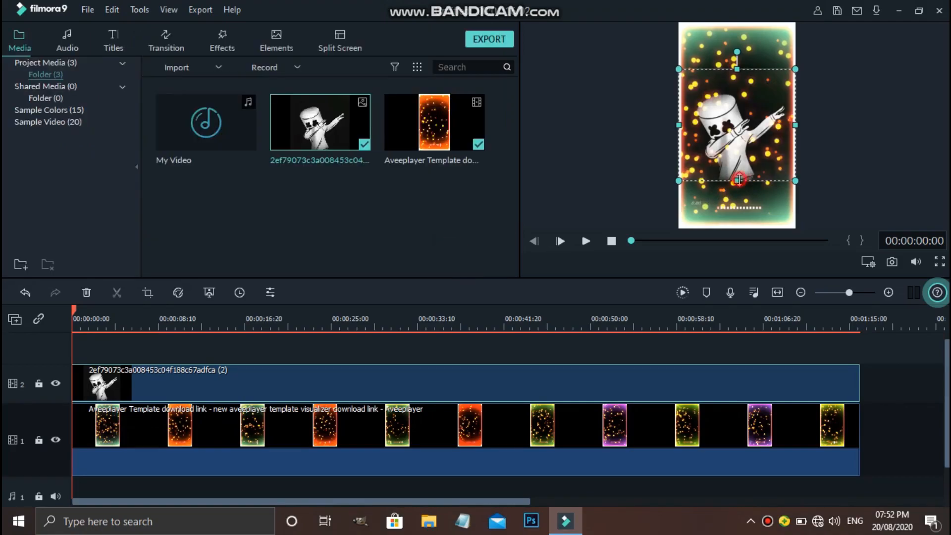
- Stretch the picture overlay vertically to fill the portrait preview frame and shift it slightly upward over the template
left_click_drag(738, 179, 739, 226)
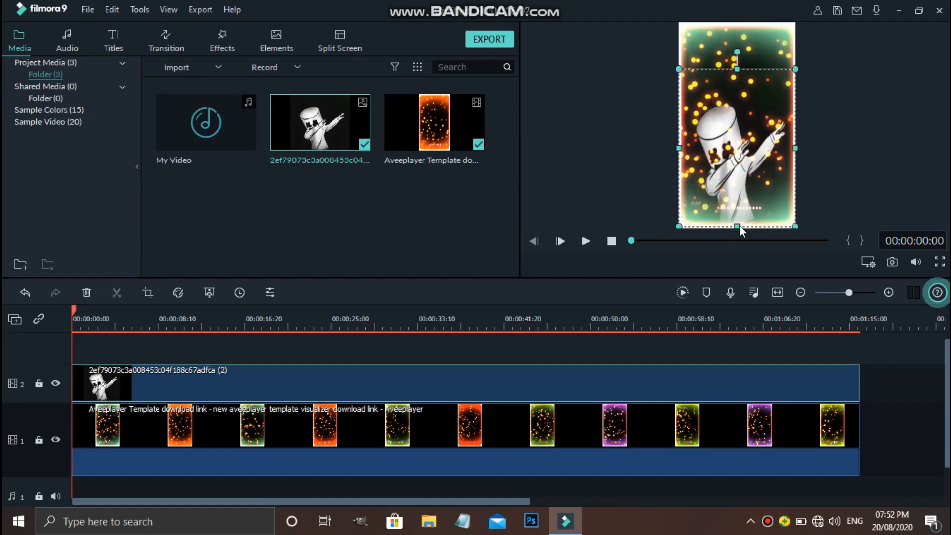
left_click_drag(737, 69, 738, 25)
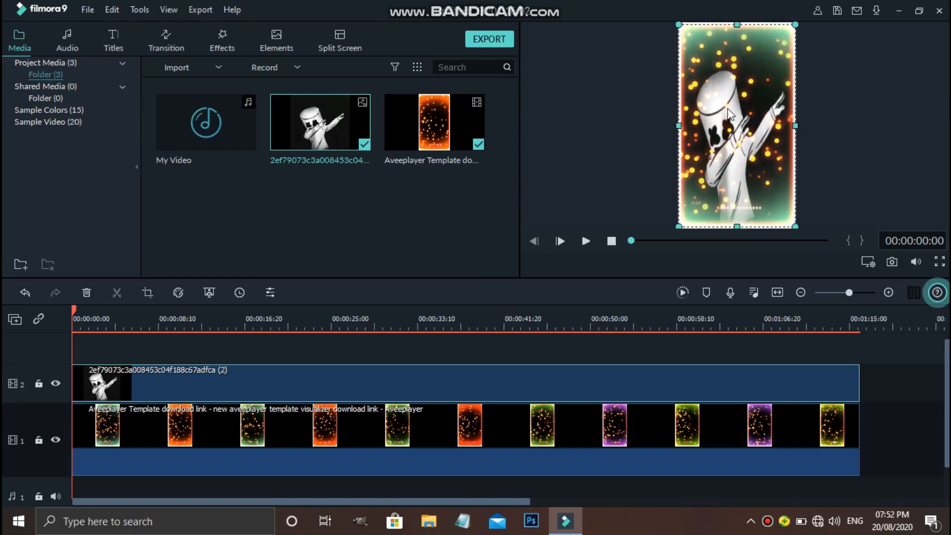
left_click_drag(729, 113, 730, 104)
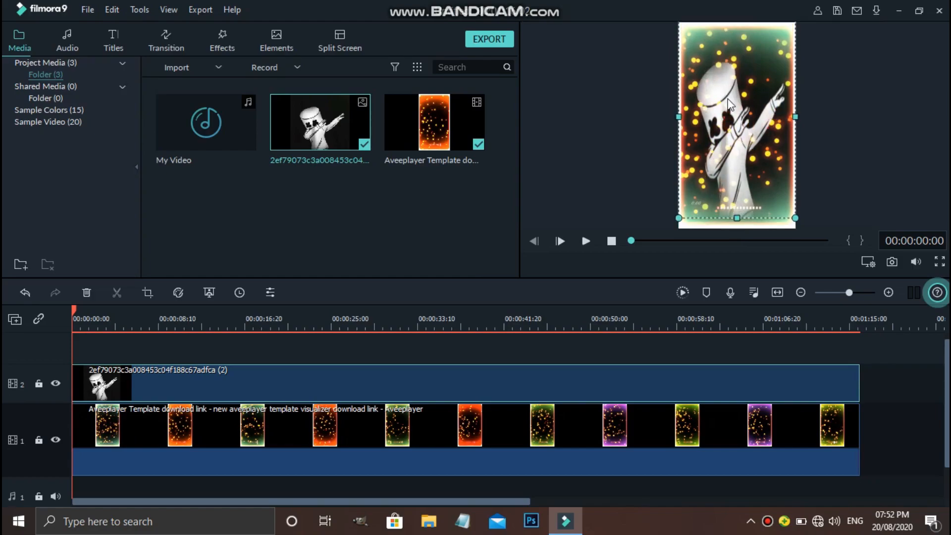
left_click_drag(737, 218, 737, 223)
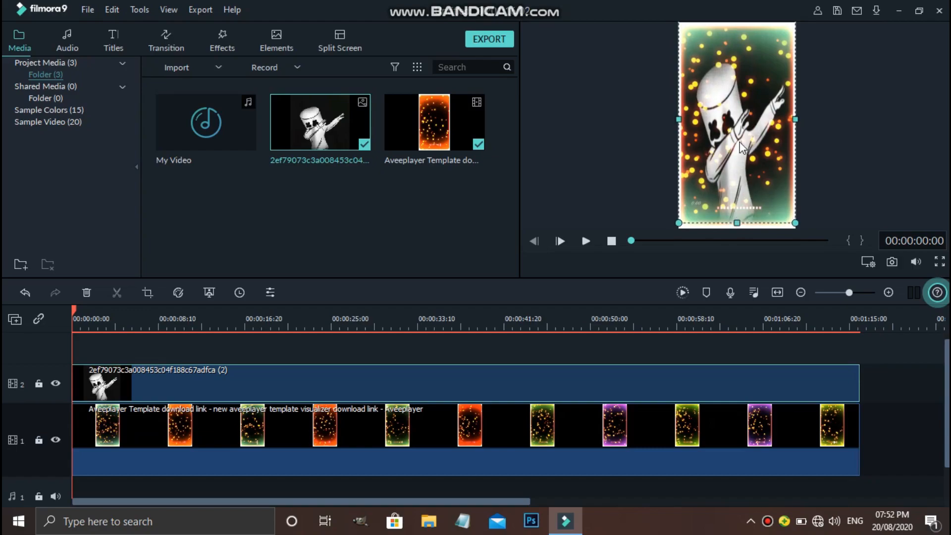
left_click_drag(742, 146, 741, 140)
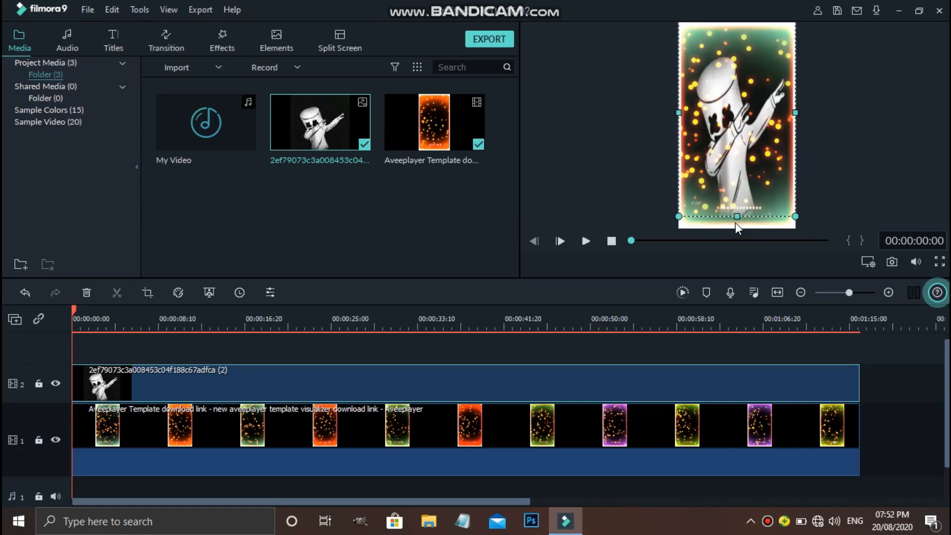
left_click_drag(737, 216, 736, 223)
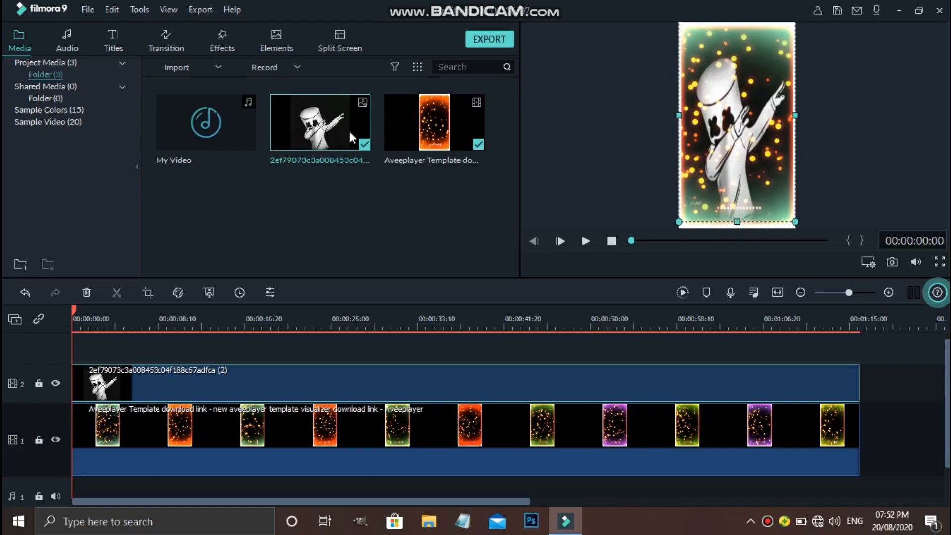
- Place the My Video audio on audio track 1 and align it with the start of the timeline
left_click(230, 104)
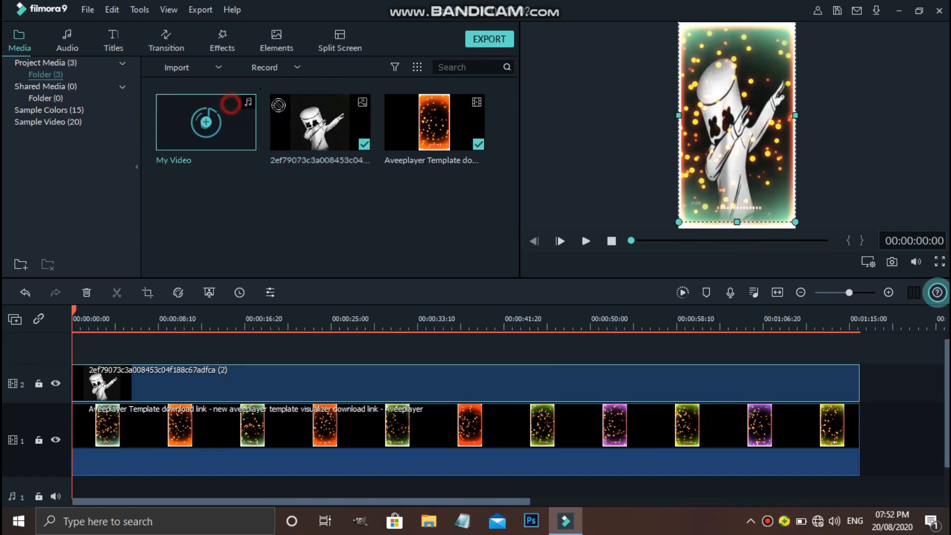
left_click_drag(230, 104, 89, 413)
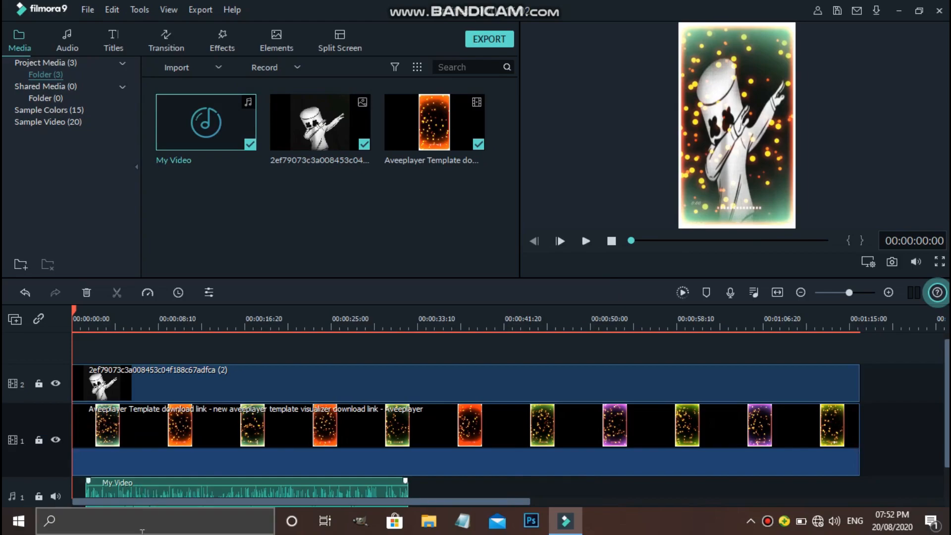
left_click(149, 495)
left_click_drag(149, 495, 136, 495)
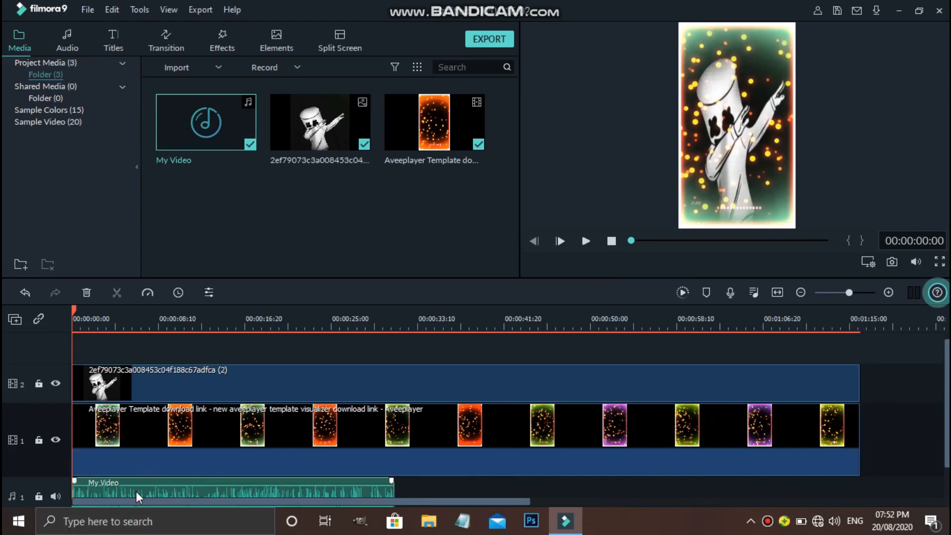
- Trim the template clip and the picture clip to the end of the My Video audio and preview the playback
left_click(859, 418)
left_click_drag(860, 419, 394, 496)
left_click(851, 362)
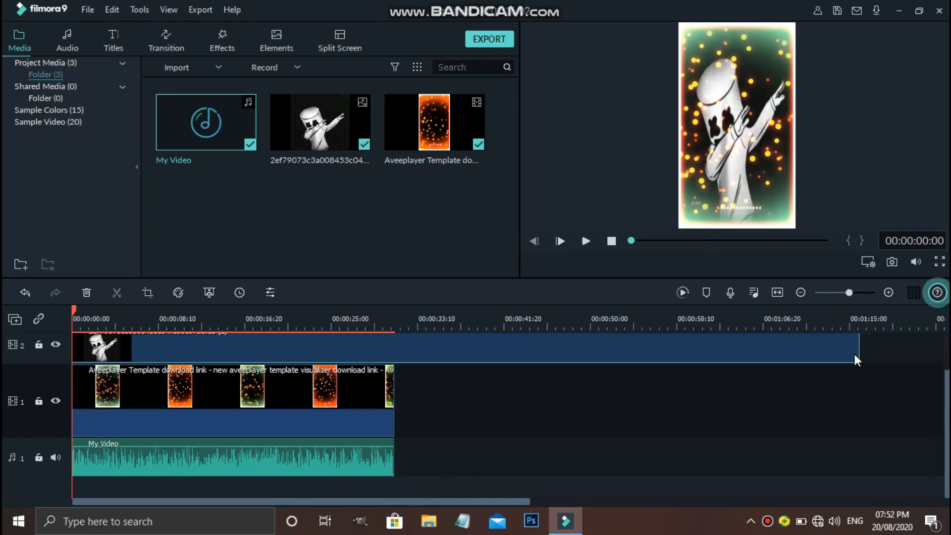
left_click_drag(860, 360, 409, 378)
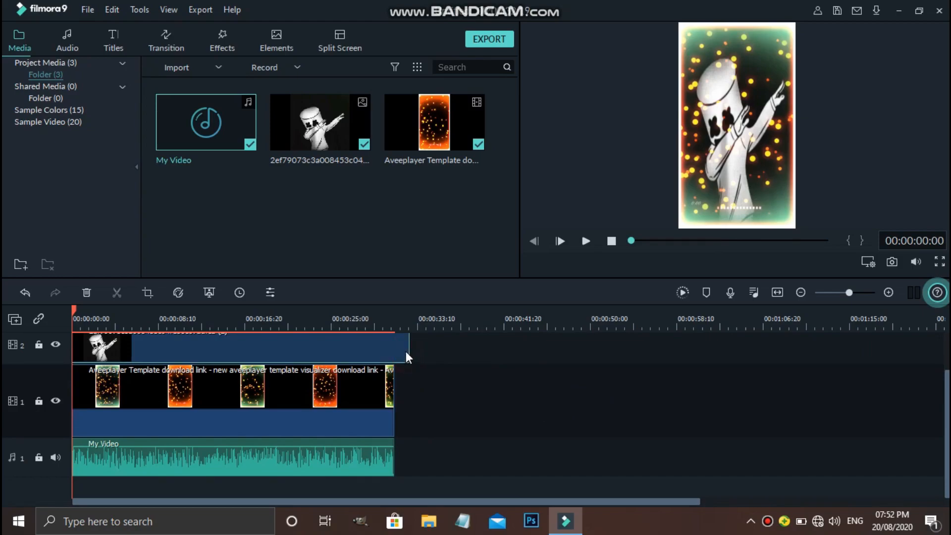
left_click_drag(410, 351, 394, 351)
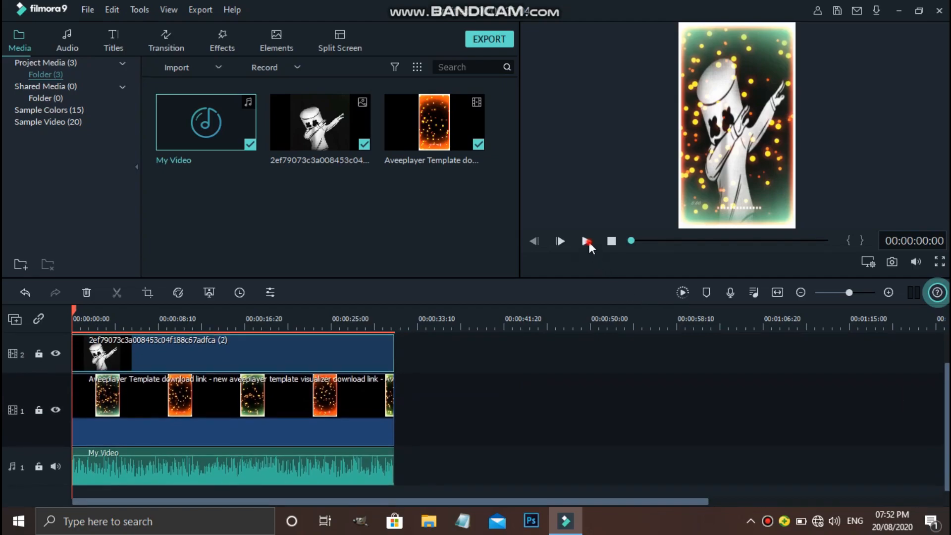
left_click(590, 242)
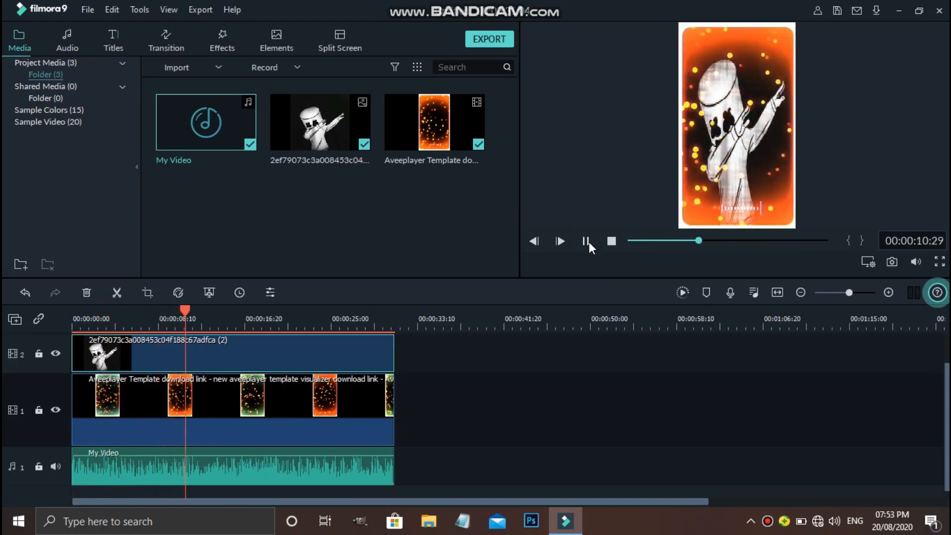
left_click(587, 242)
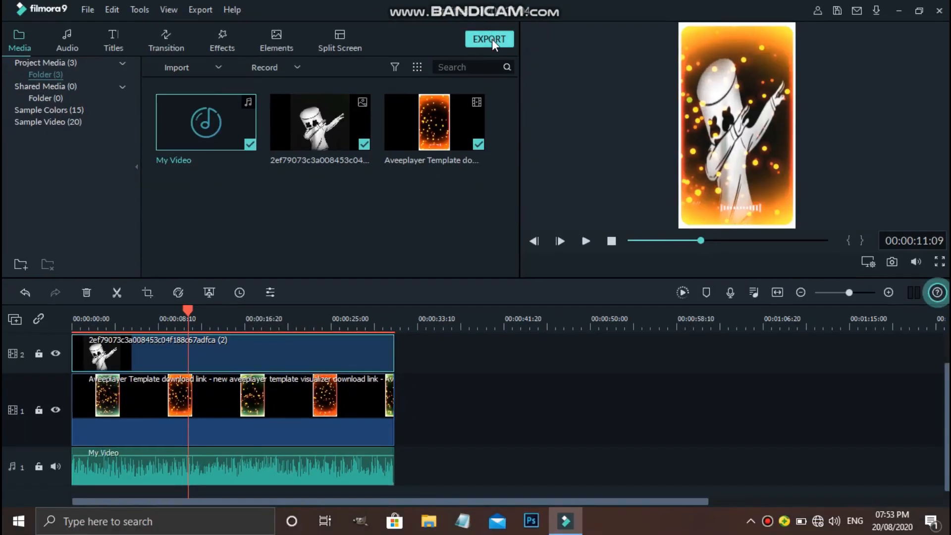
- Export the project to the computer as an MP4 file using the preset name and export settings
left_click(490, 51)
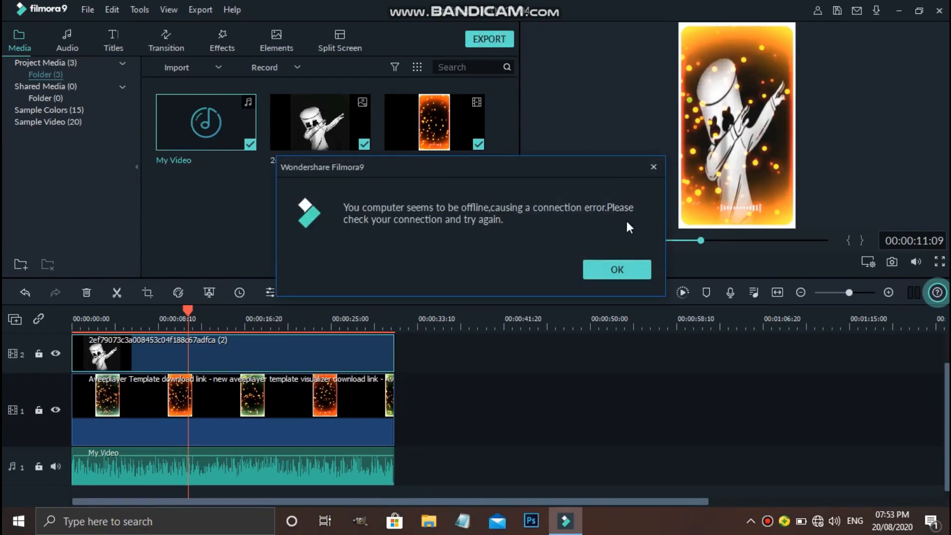
left_click(618, 261)
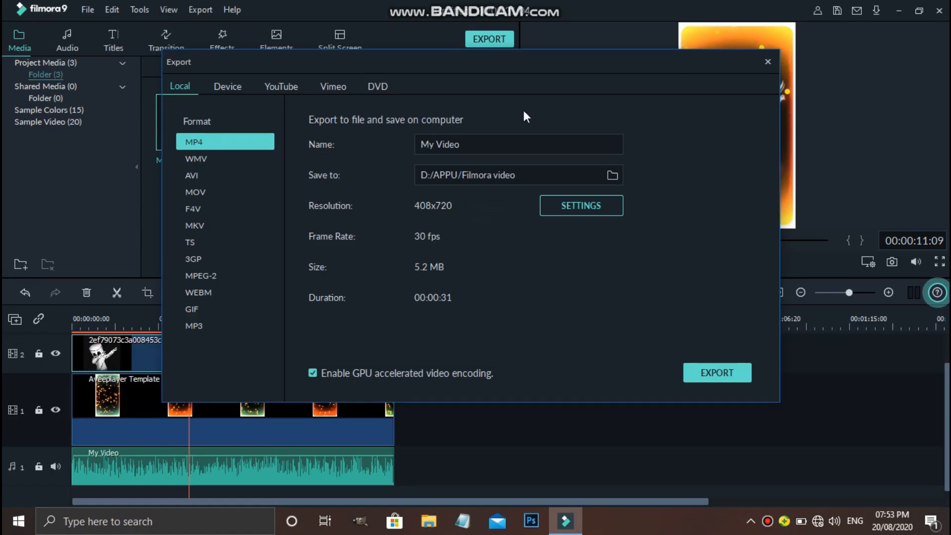
left_click(697, 370)
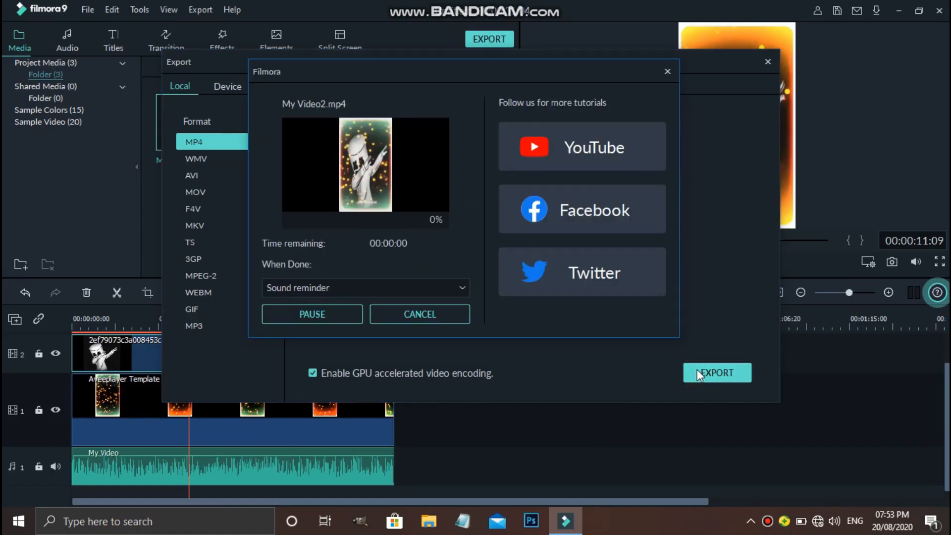